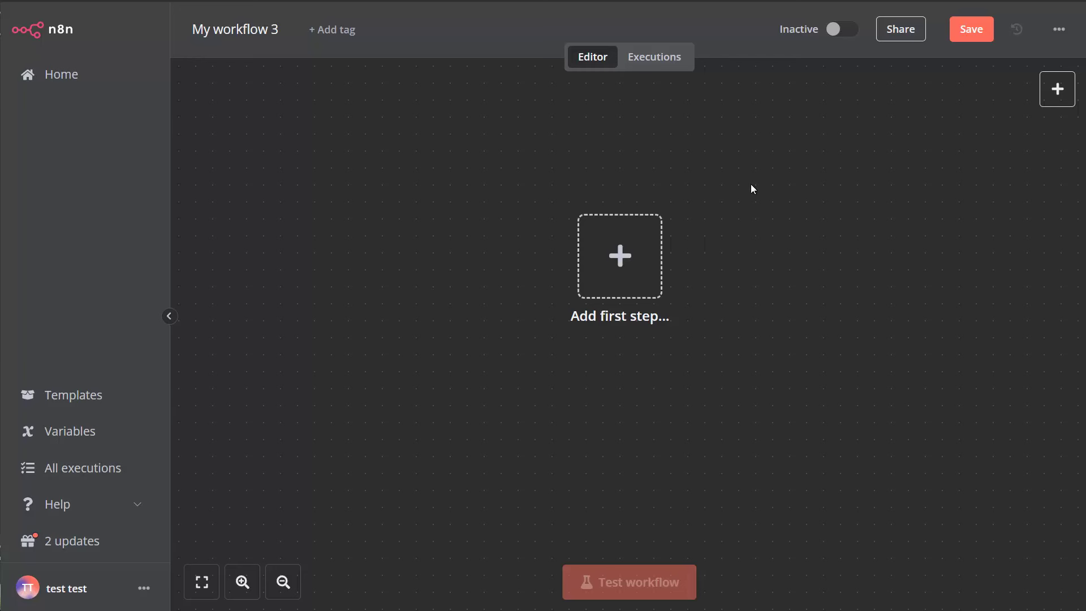
{"action": "left_click", "coordinate": [243, 32]}
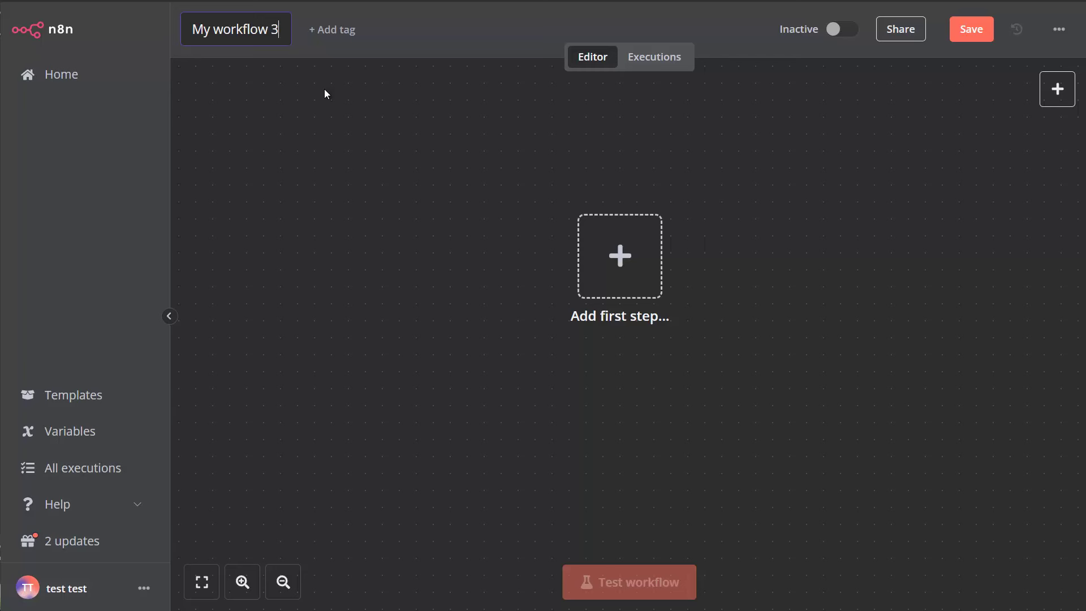
{"action": "left_click", "coordinate": [382, 120]}
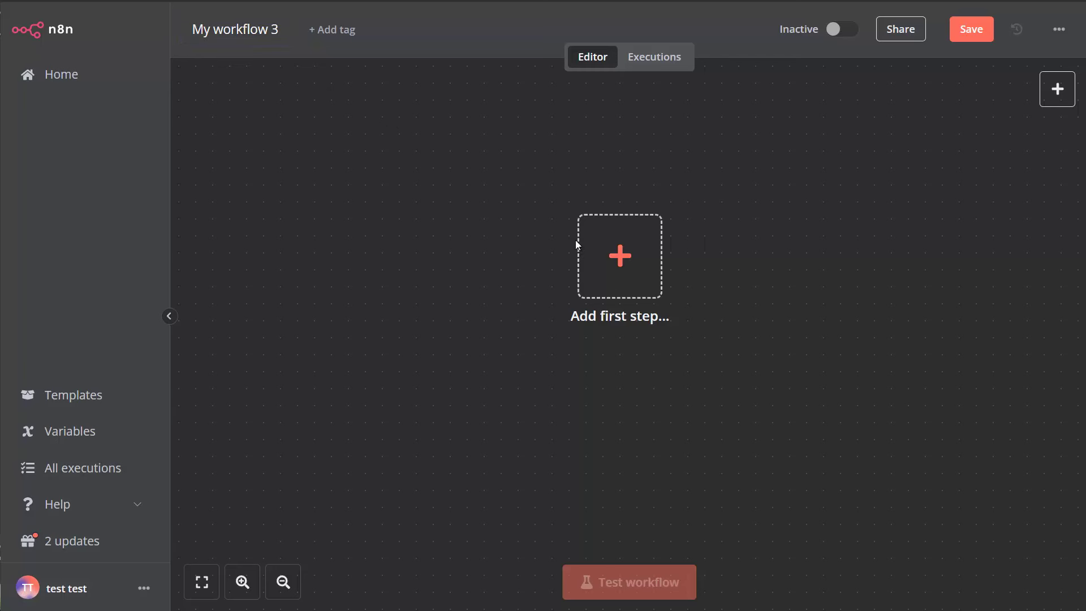
- Add an "On chat message" trigger as the workflow's first step and move its node further left on the canvas
{"action": "left_click", "coordinate": [615, 258]}
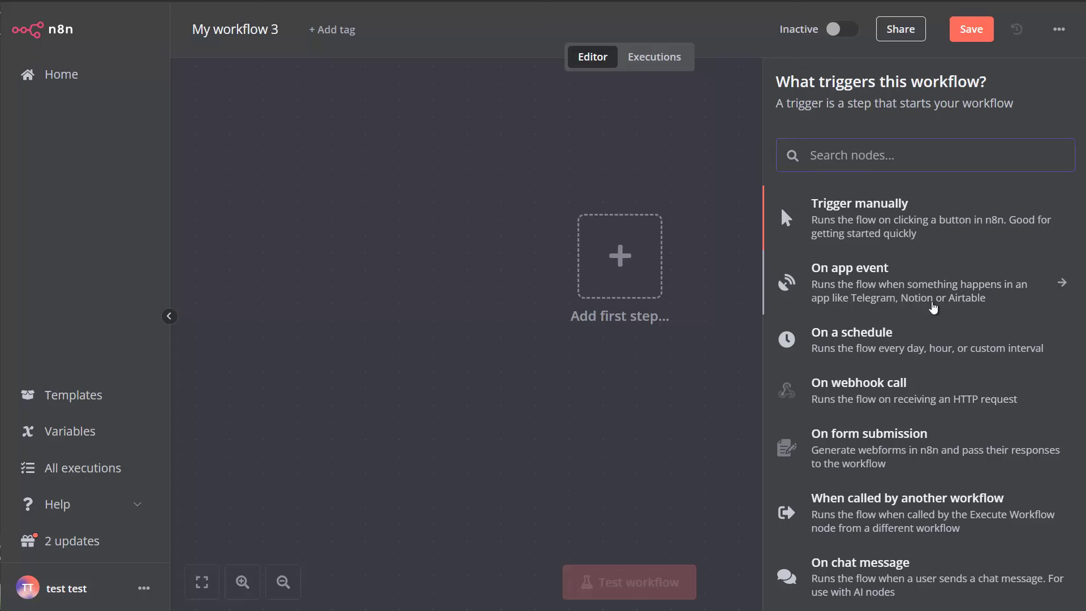
{"action": "left_click", "coordinate": [847, 569]}
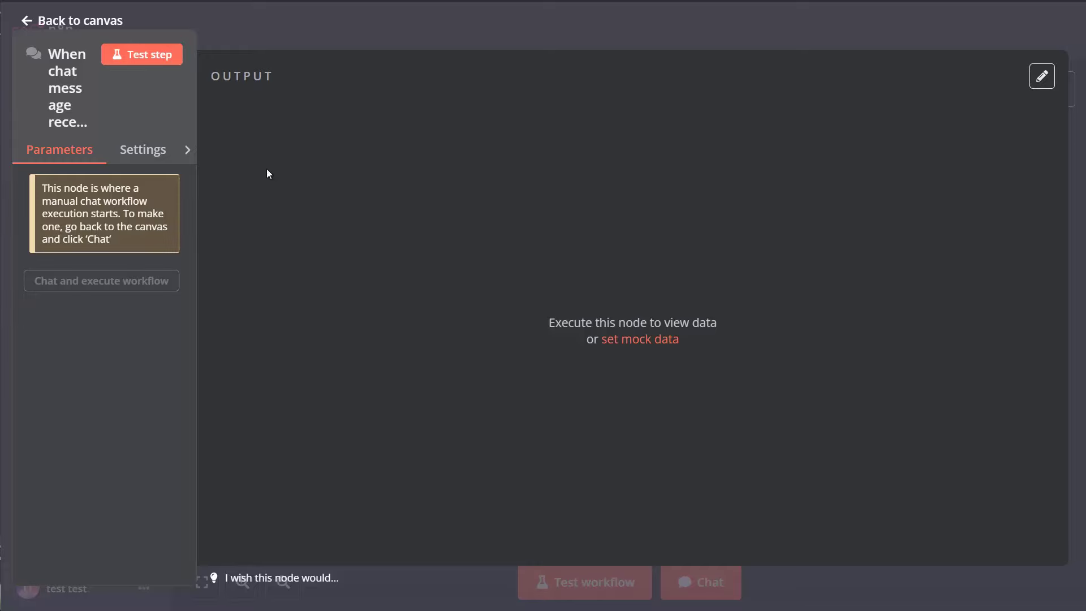
{"action": "left_click", "coordinate": [30, 23]}
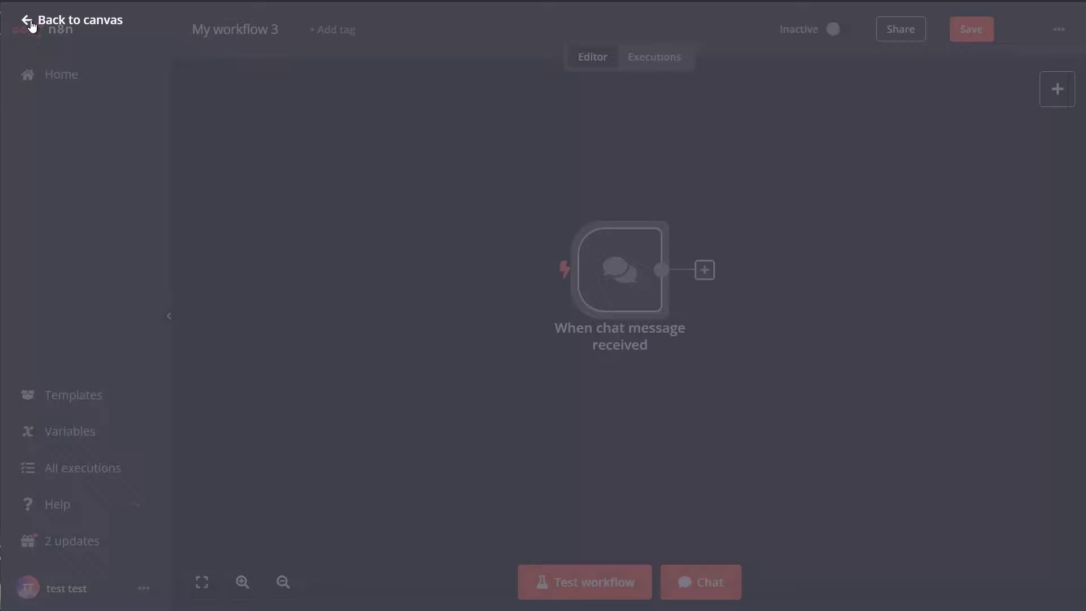
{"action": "left_click_drag", "start_coordinate": [626, 262], "coordinate": [506, 279]}
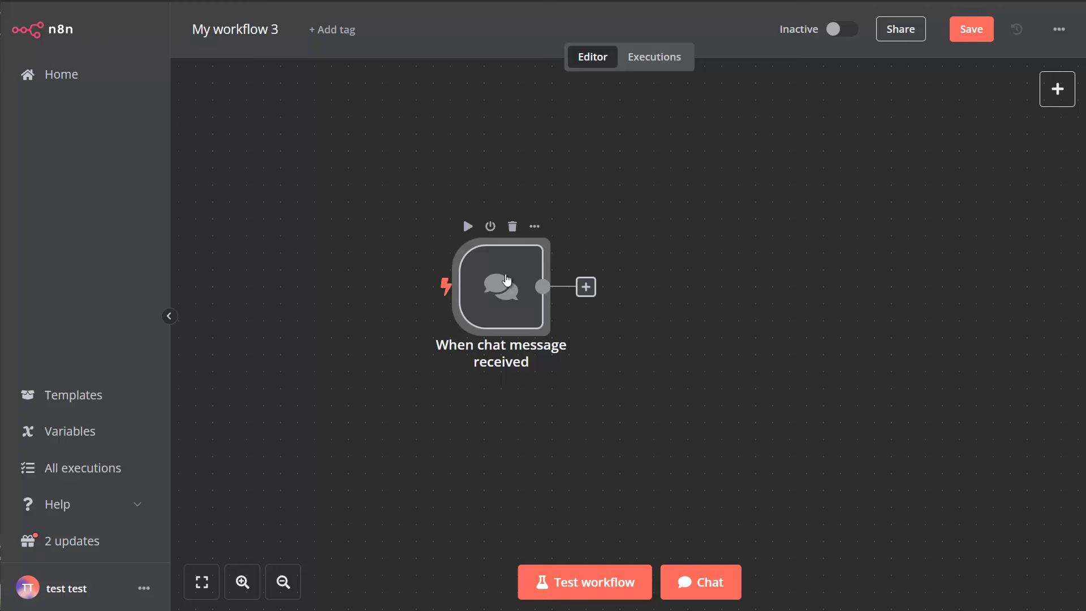
- Add an AI Agent node after the chat trigger, keeping its default Tools Agent settings, and return to the canvas
{"action": "left_click", "coordinate": [587, 288]}
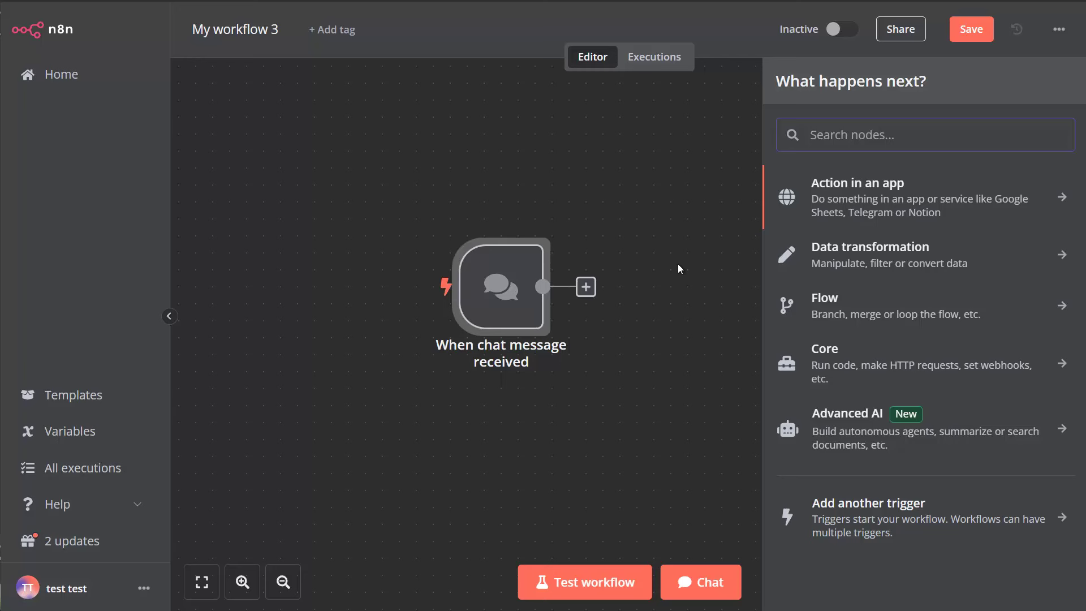
{"action": "left_click", "coordinate": [856, 420]}
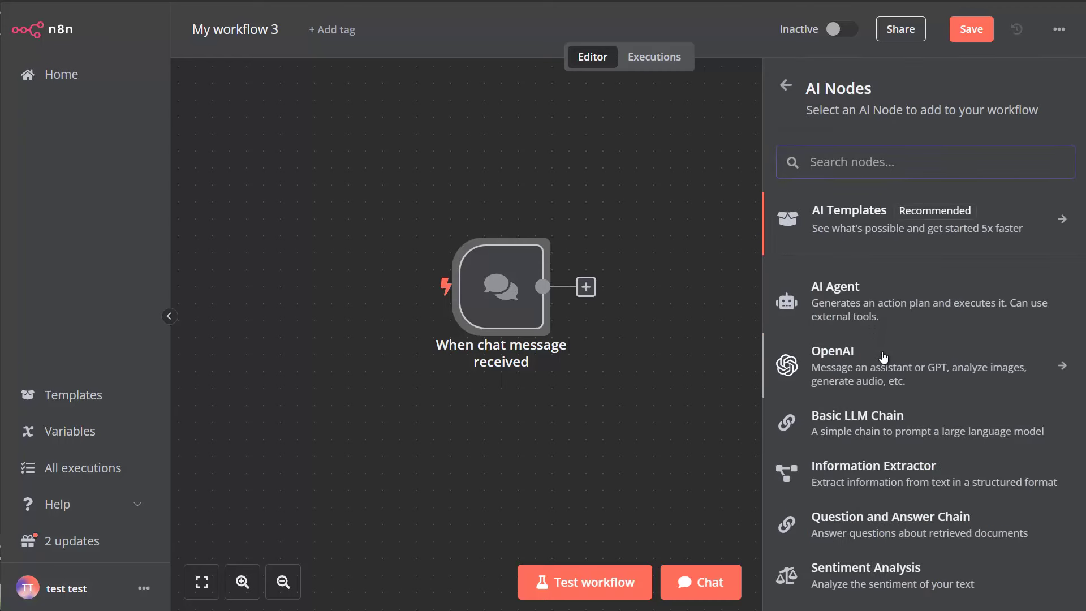
{"action": "scroll", "coordinate": [883, 362], "scroll_direction": "down", "scroll_amount": 2}
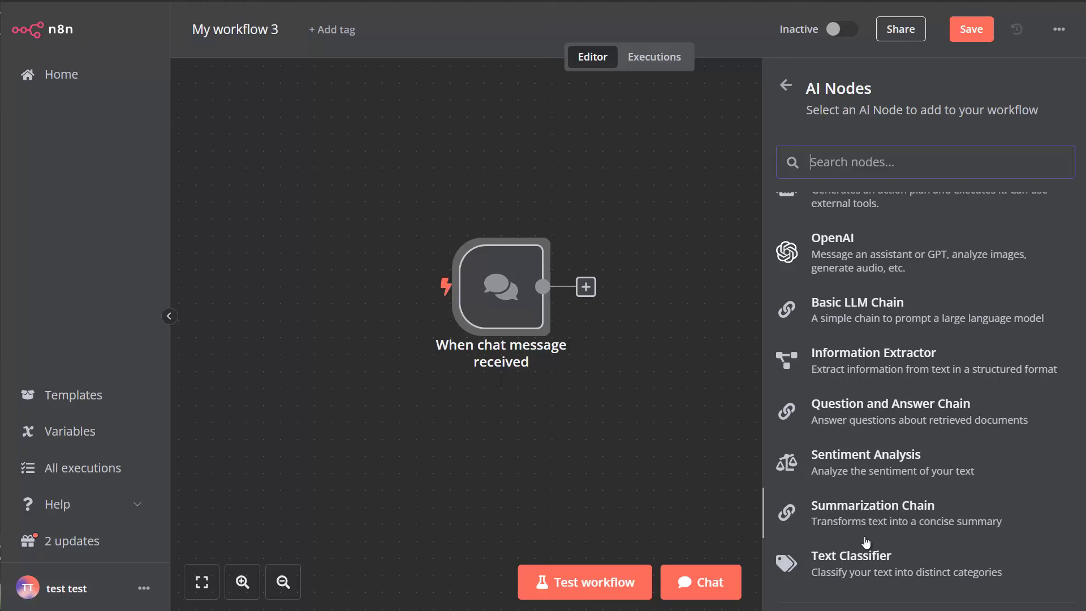
{"action": "scroll", "coordinate": [874, 523], "scroll_direction": "up", "scroll_amount": 2}
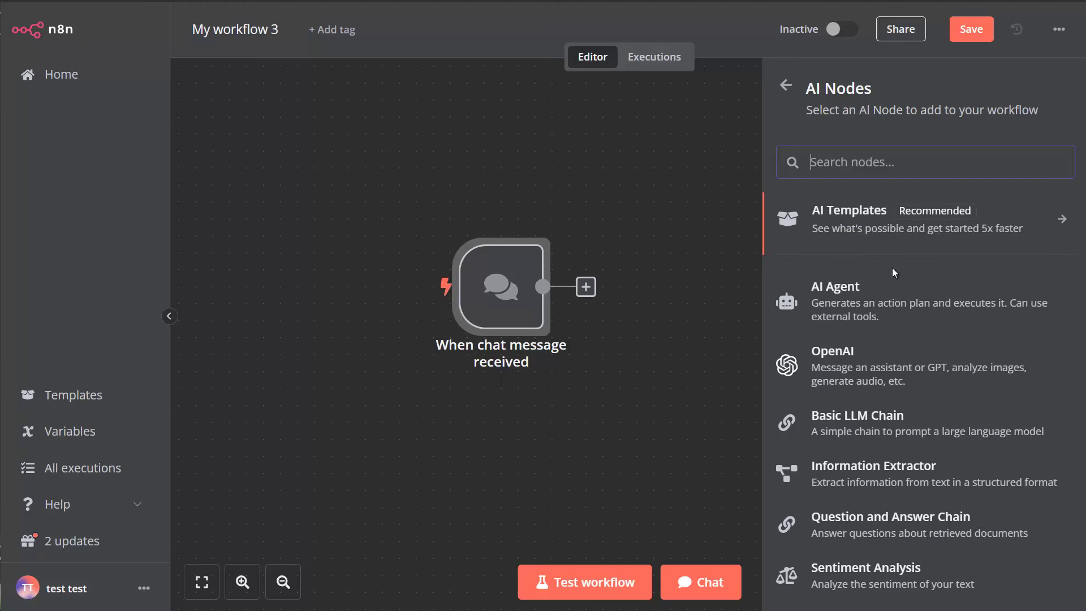
{"action": "left_click", "coordinate": [845, 302]}
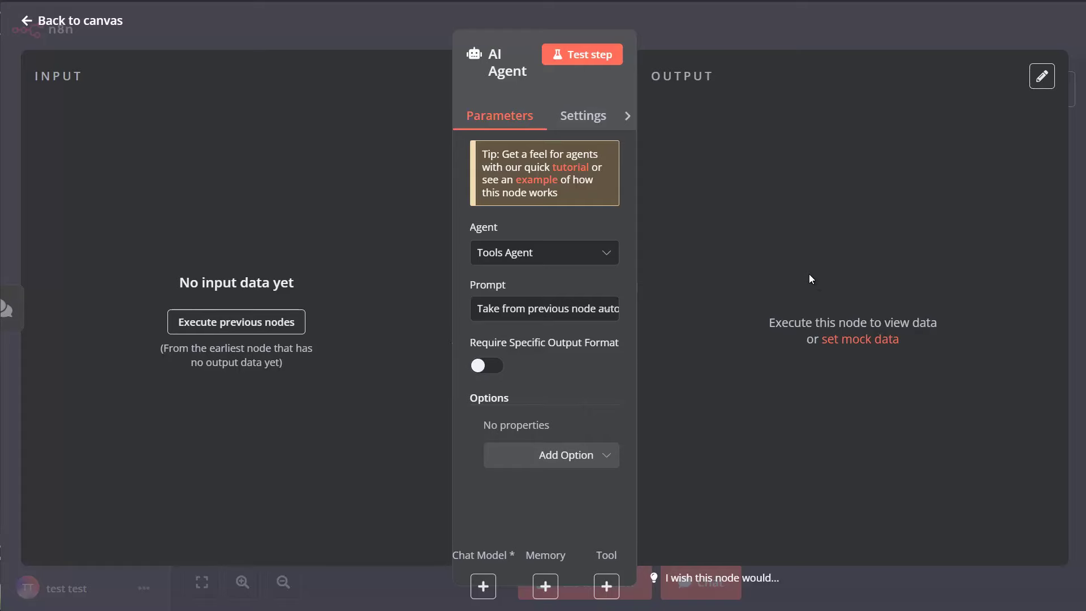
{"action": "left_click", "coordinate": [28, 22]}
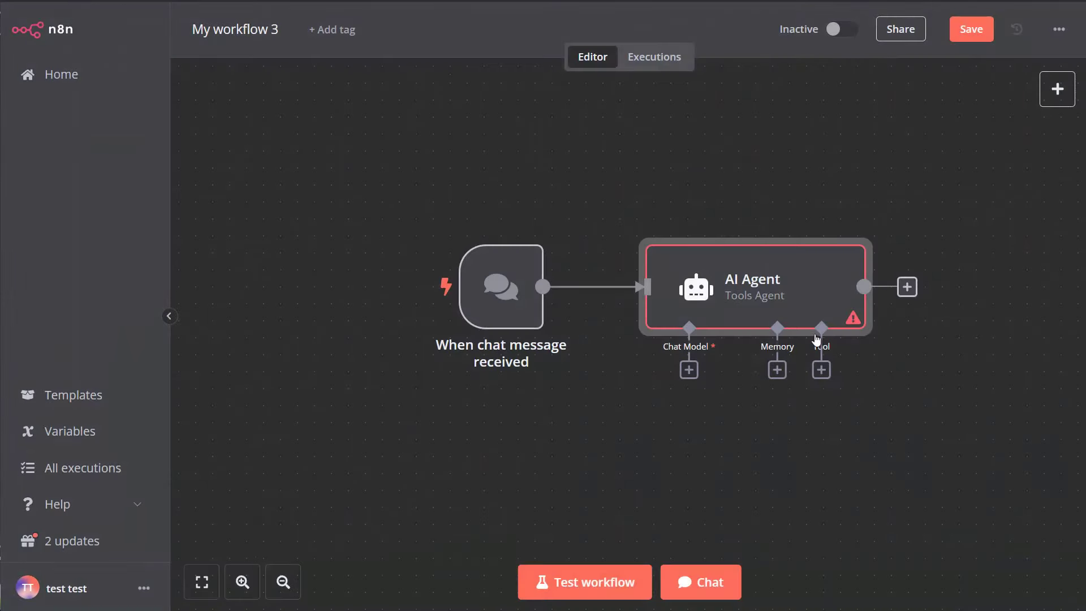
{"action": "left_click", "coordinate": [582, 357]}
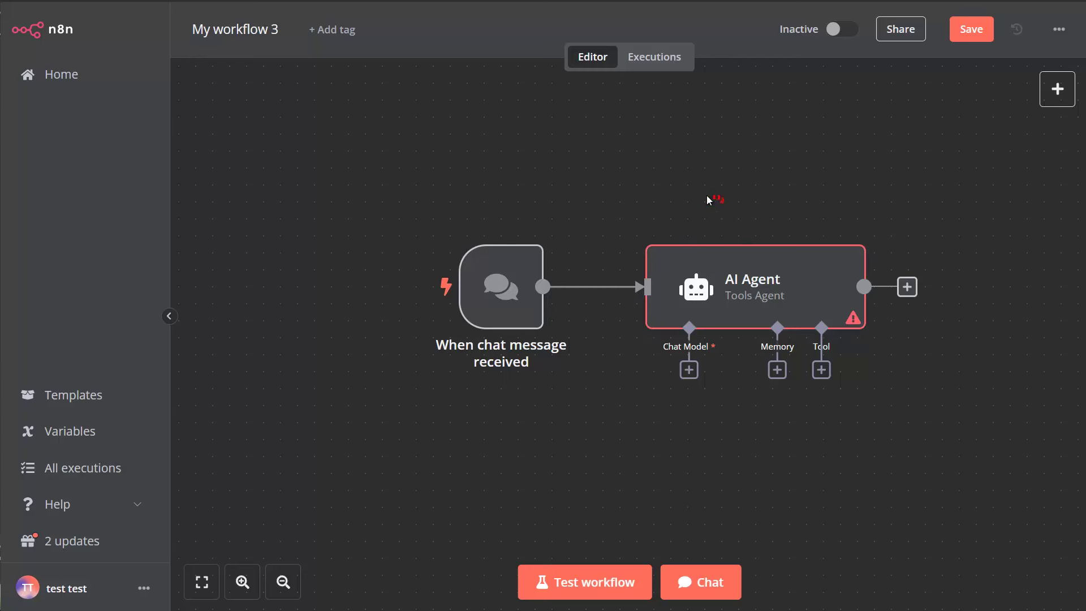
- Attach an Ollama Chat Model to the AI Agent's Chat Model connector and set its model to llama3.2:latest
{"action": "left_click", "coordinate": [202, 582]}
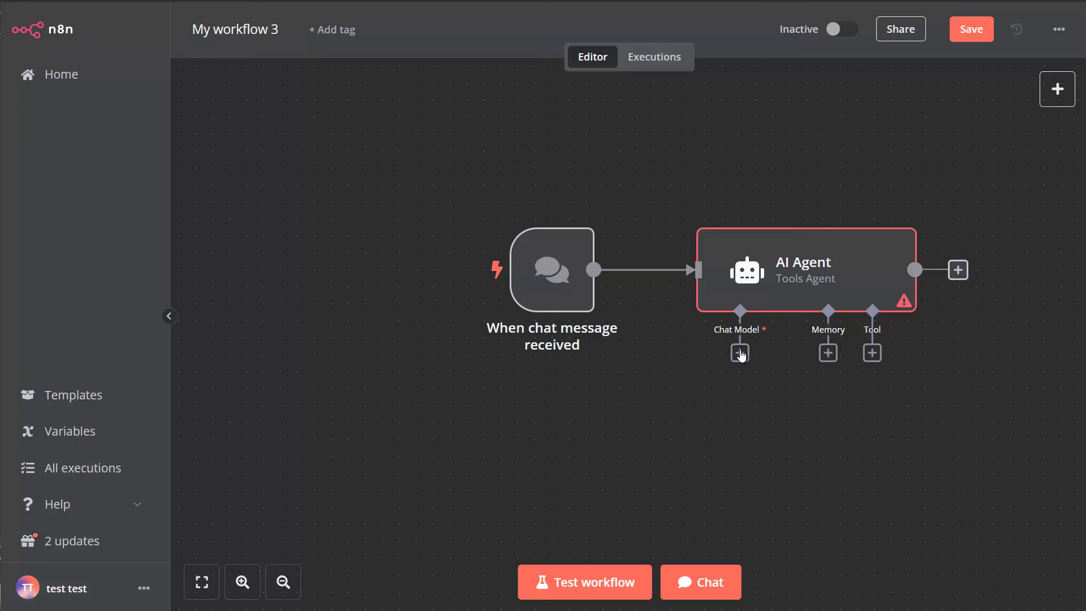
{"action": "left_click", "coordinate": [739, 352]}
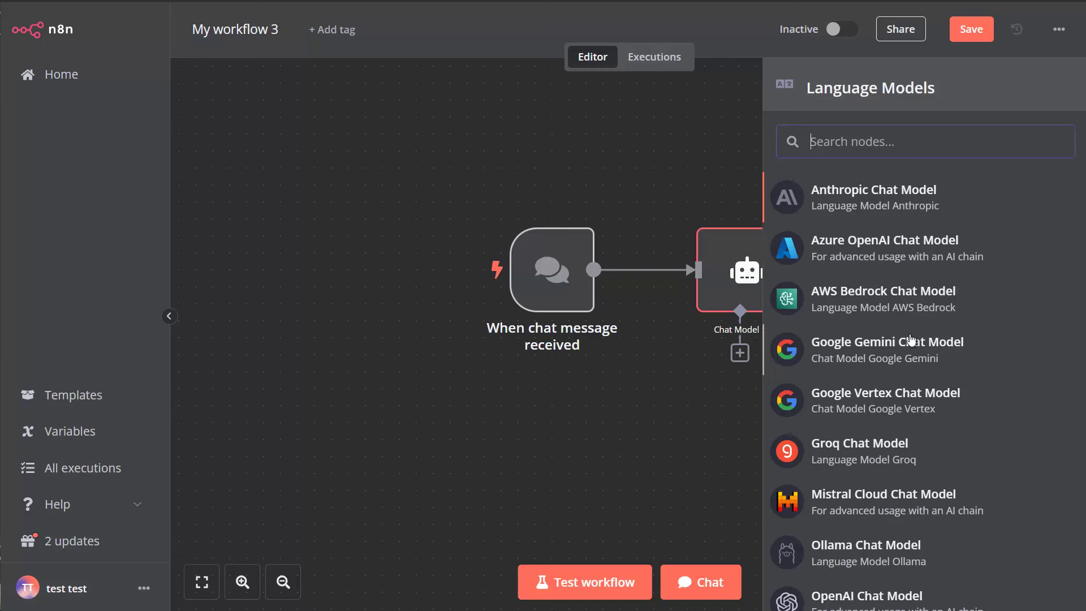
{"action": "scroll", "coordinate": [911, 340], "scroll_direction": "down", "scroll_amount": 1}
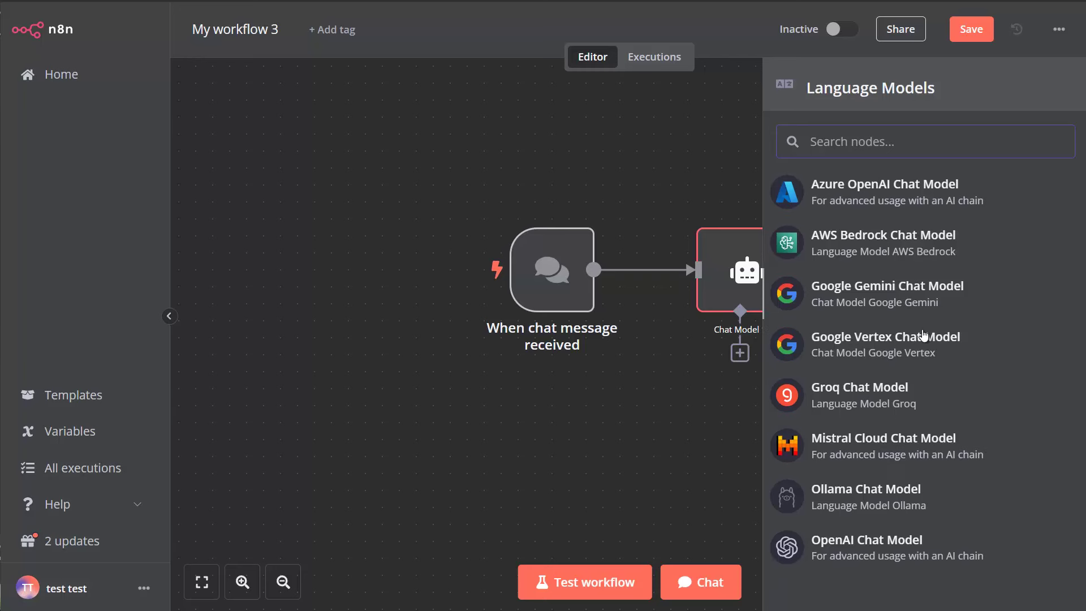
{"action": "left_click", "coordinate": [836, 492]}
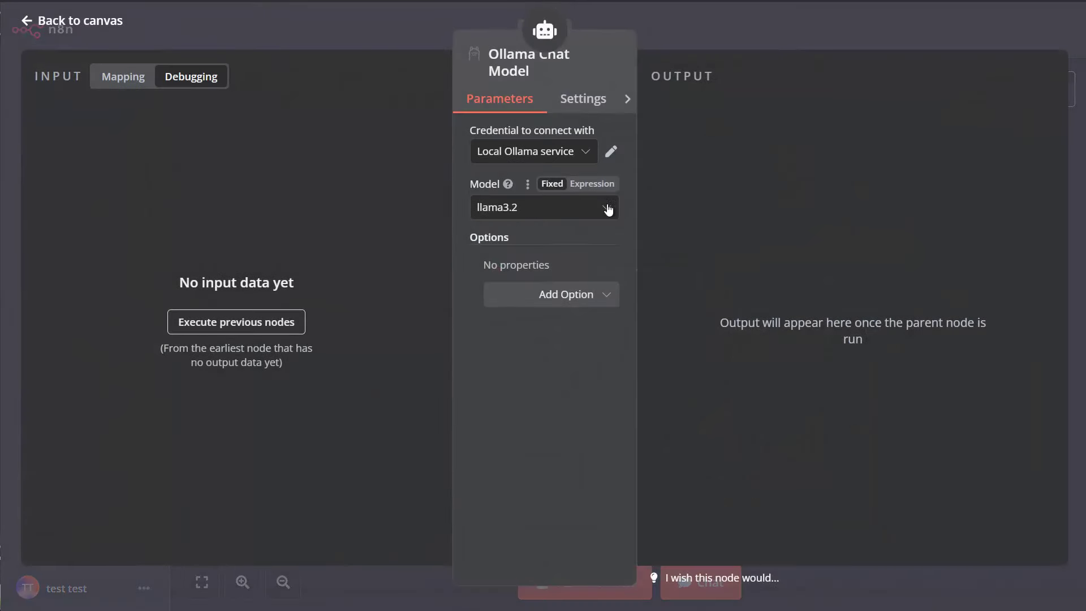
{"action": "left_click", "coordinate": [527, 213]}
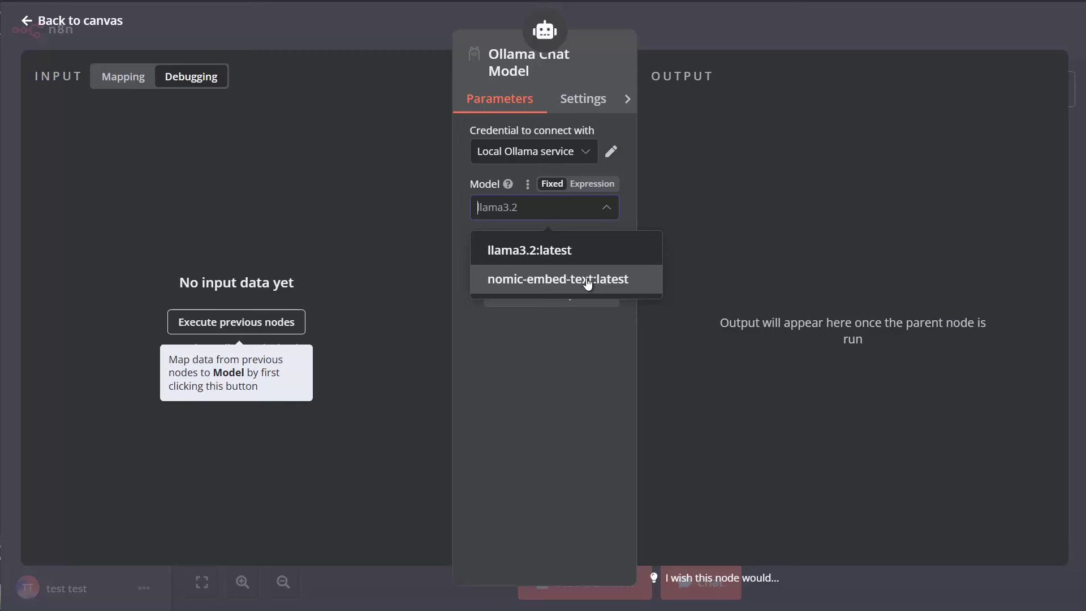
{"action": "left_click", "coordinate": [543, 252]}
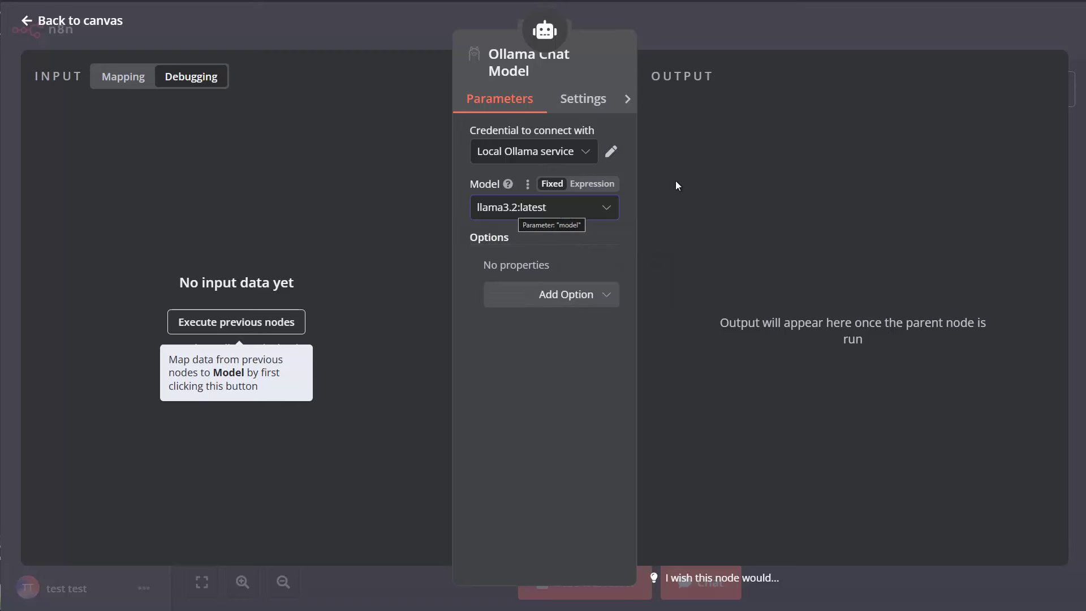
{"action": "left_click", "coordinate": [28, 23]}
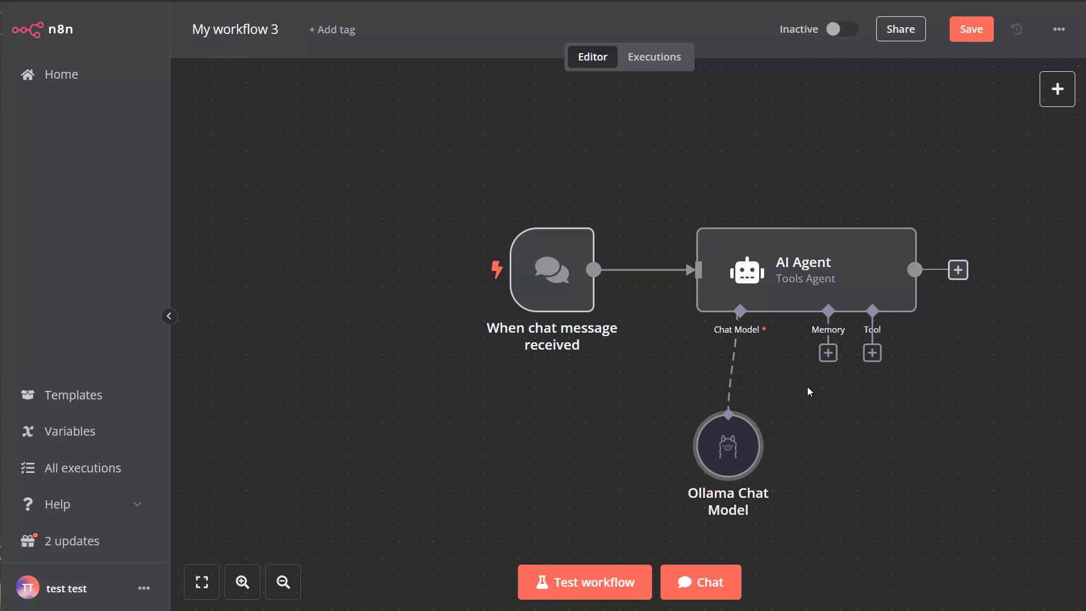
- Attach a Window Buffer Memory node to the AI Agent's Memory connector, keeping its default context window length
{"action": "left_click", "coordinate": [828, 354]}
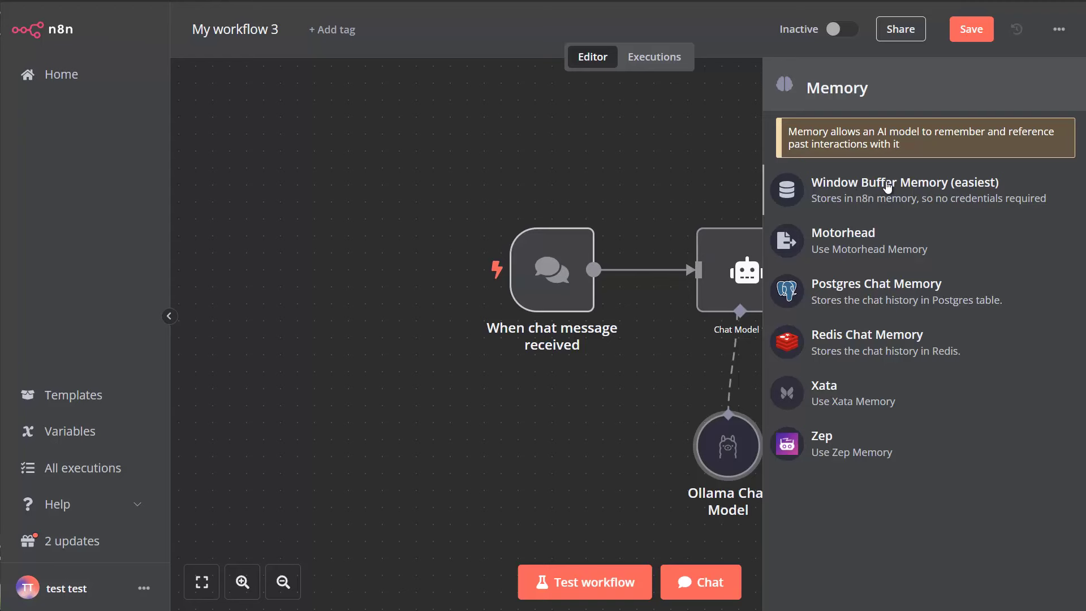
{"action": "left_click", "coordinate": [933, 192]}
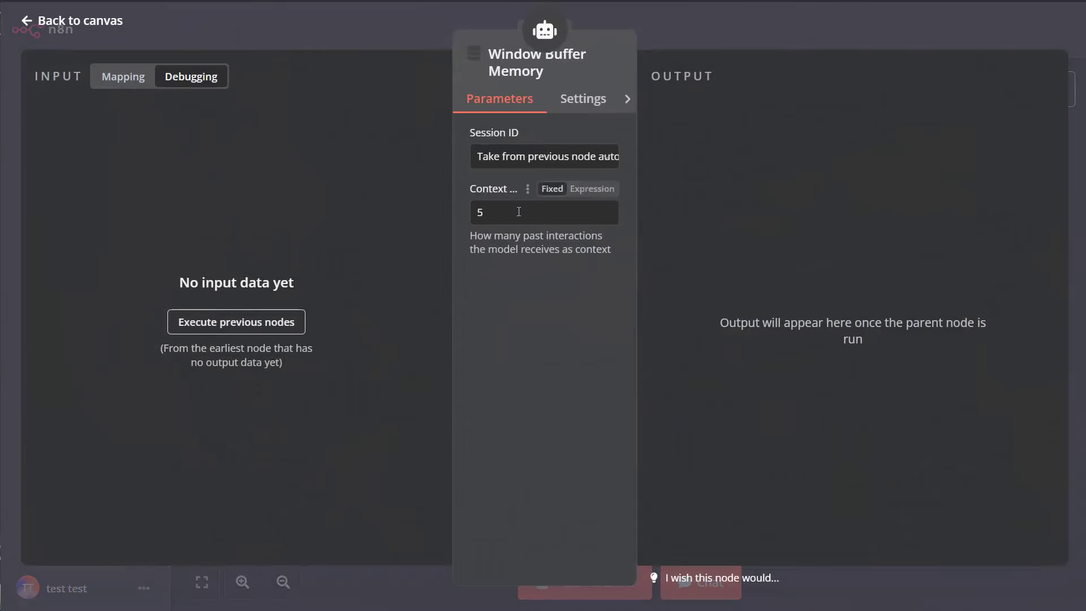
{"action": "left_click", "coordinate": [492, 211]}
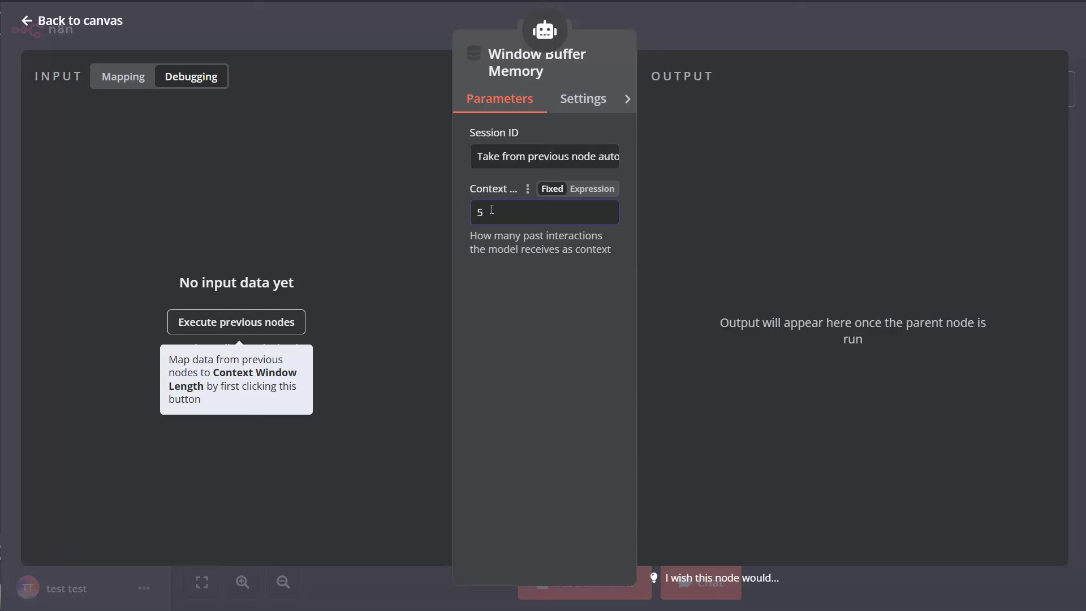
{"action": "left_click_drag", "start_coordinate": [487, 213], "coordinate": [477, 210]}
{"action": "left_click", "coordinate": [35, 25]}
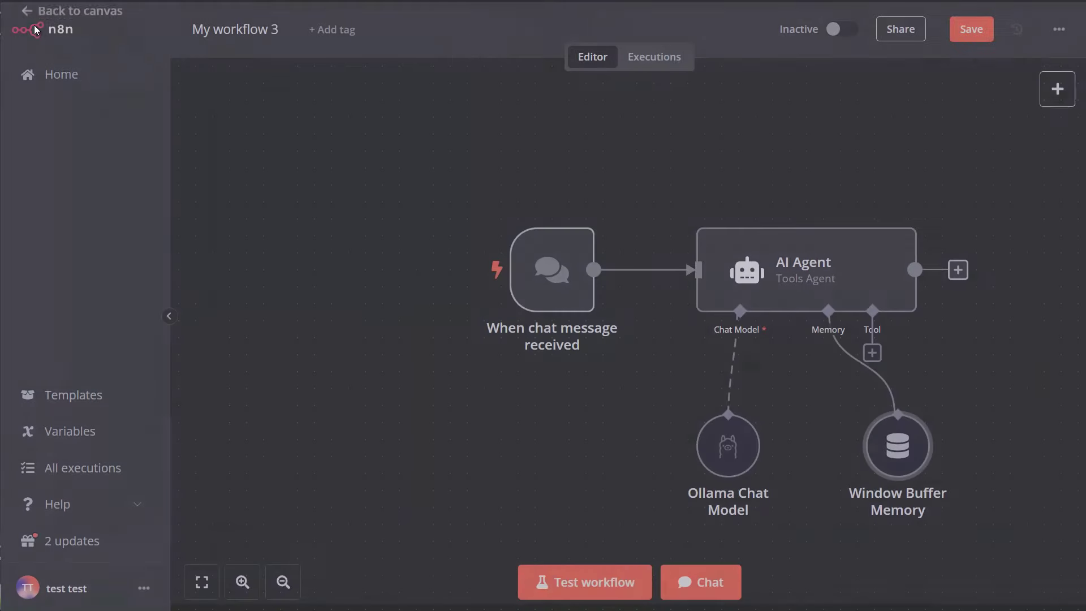
- Rearrange the sub-nodes below the AI Agent, moving Ollama Chat Model and Window Buffer Memory to the left
{"action": "left_click_drag", "start_coordinate": [893, 459], "coordinate": [825, 494]}
{"action": "left_click_drag", "start_coordinate": [744, 451], "coordinate": [642, 451]}
{"action": "left_click_drag", "start_coordinate": [801, 478], "coordinate": [751, 461]}
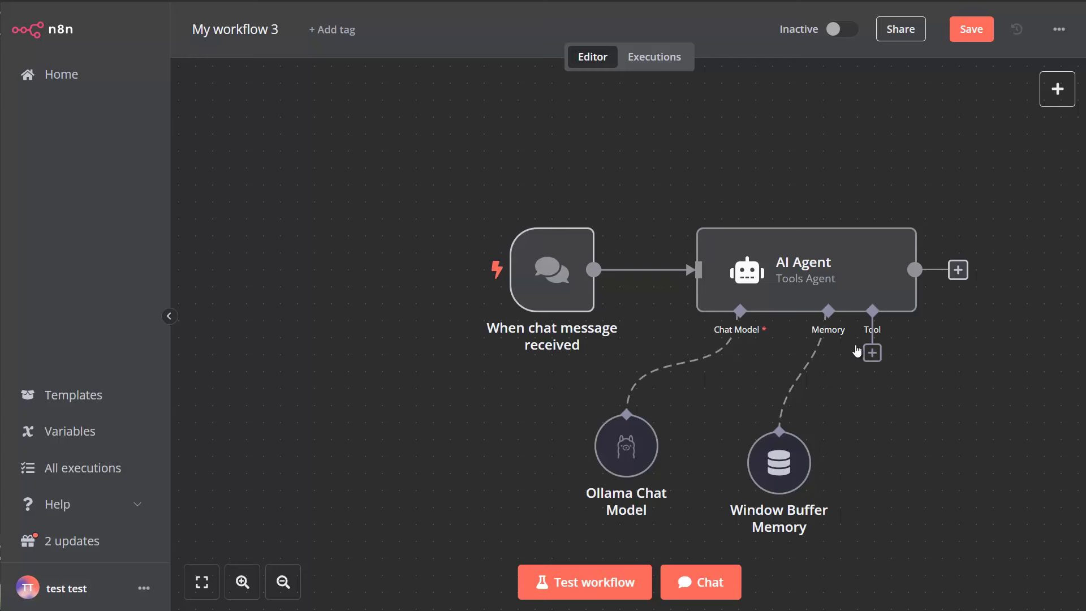
- Examine the tools that can be attached to the AI Agent's Tool connector, then close the list without adding one
{"action": "mouse_move", "coordinate": [796, 287]}
{"action": "left_click", "coordinate": [873, 352]}
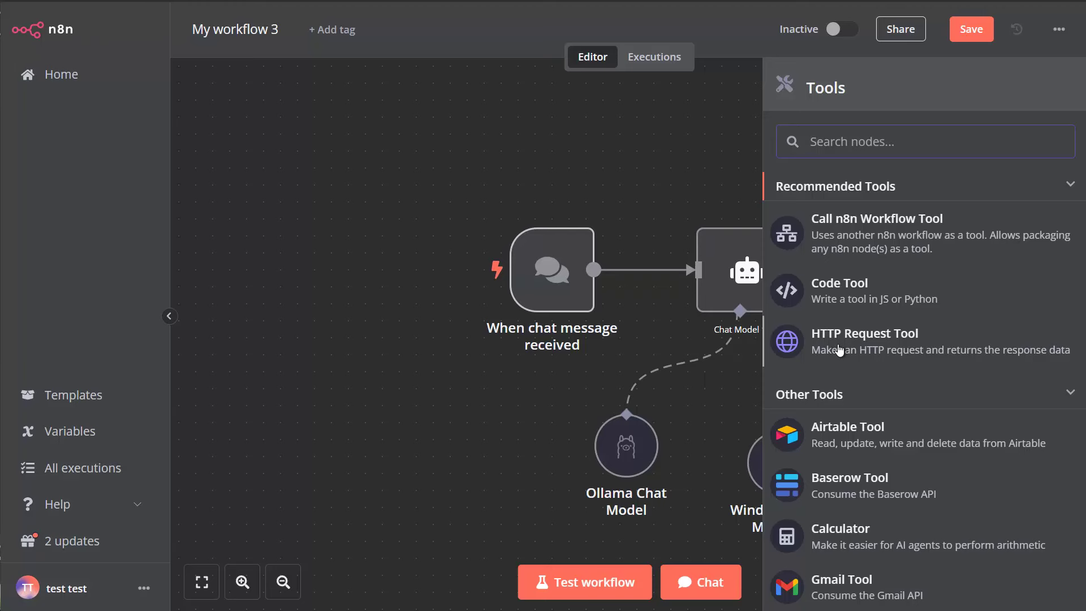
{"action": "scroll", "coordinate": [877, 391], "scroll_direction": "down", "scroll_amount": 2}
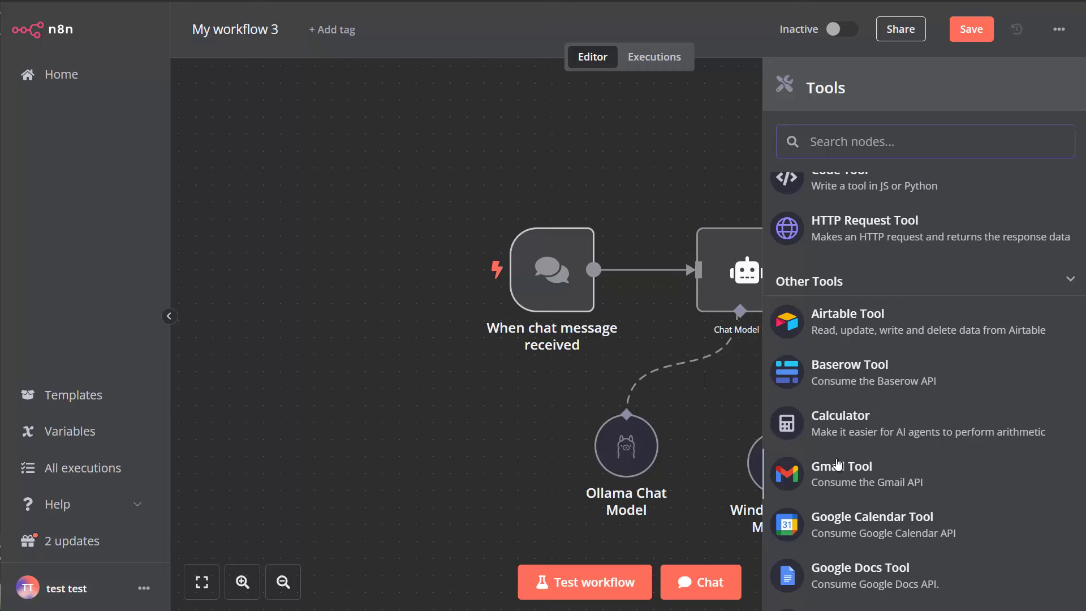
{"action": "scroll", "coordinate": [843, 294], "scroll_direction": "up", "scroll_amount": 2}
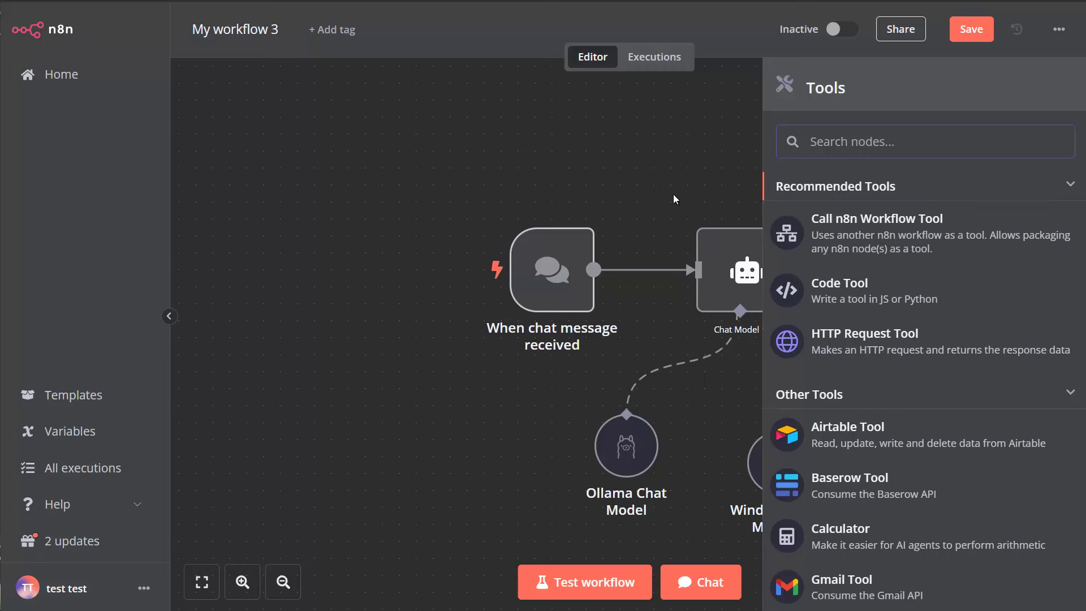
{"action": "scroll", "coordinate": [901, 369], "scroll_direction": "down", "scroll_amount": 10}
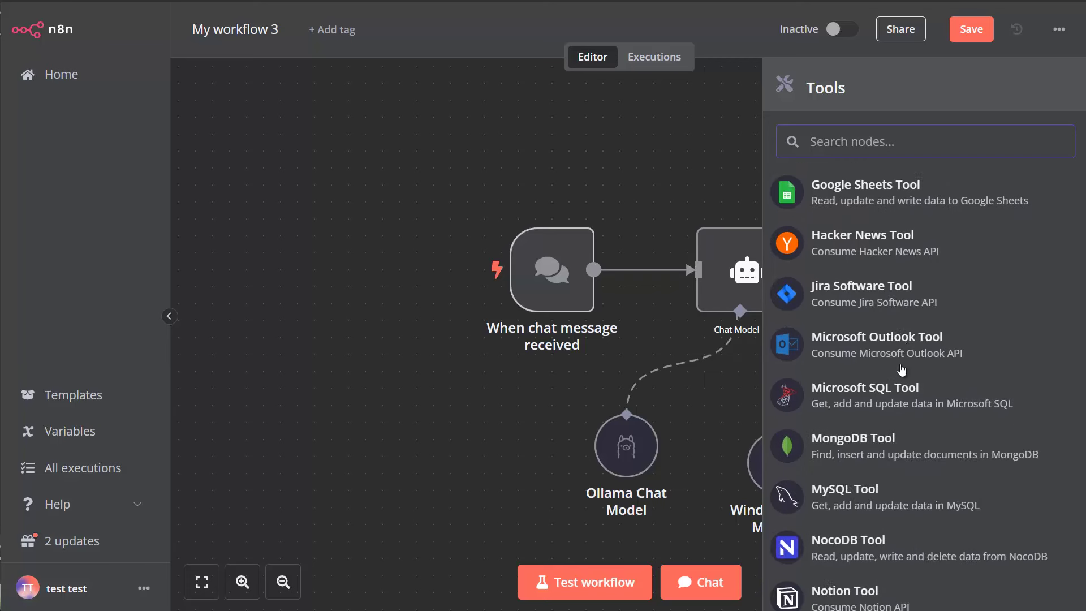
{"action": "scroll", "coordinate": [902, 369], "scroll_direction": "down", "scroll_amount": 5}
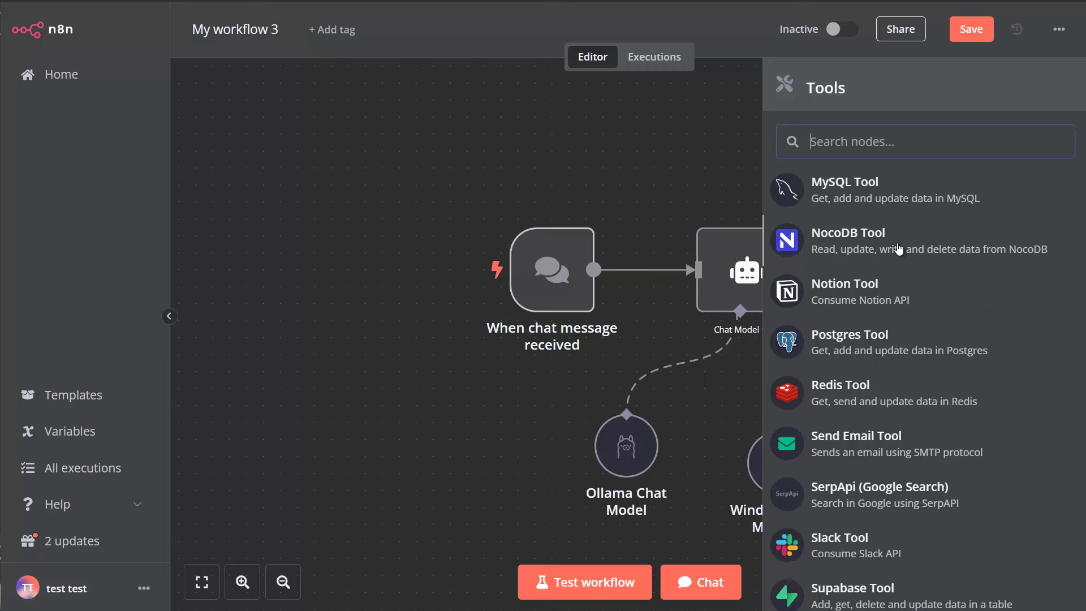
{"action": "scroll", "coordinate": [899, 249], "scroll_direction": "down", "scroll_amount": 5}
{"action": "scroll", "coordinate": [900, 249], "scroll_direction": "up", "scroll_amount": 4}
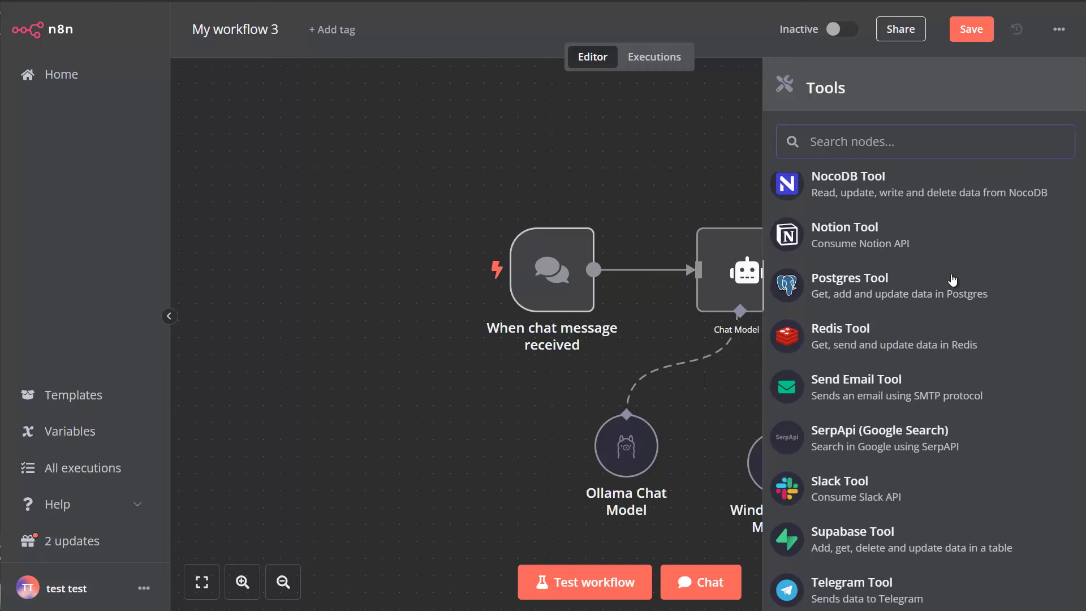
{"action": "scroll", "coordinate": [953, 279], "scroll_direction": "down", "scroll_amount": 6}
{"action": "scroll", "coordinate": [927, 341], "scroll_direction": "up", "scroll_amount": 7}
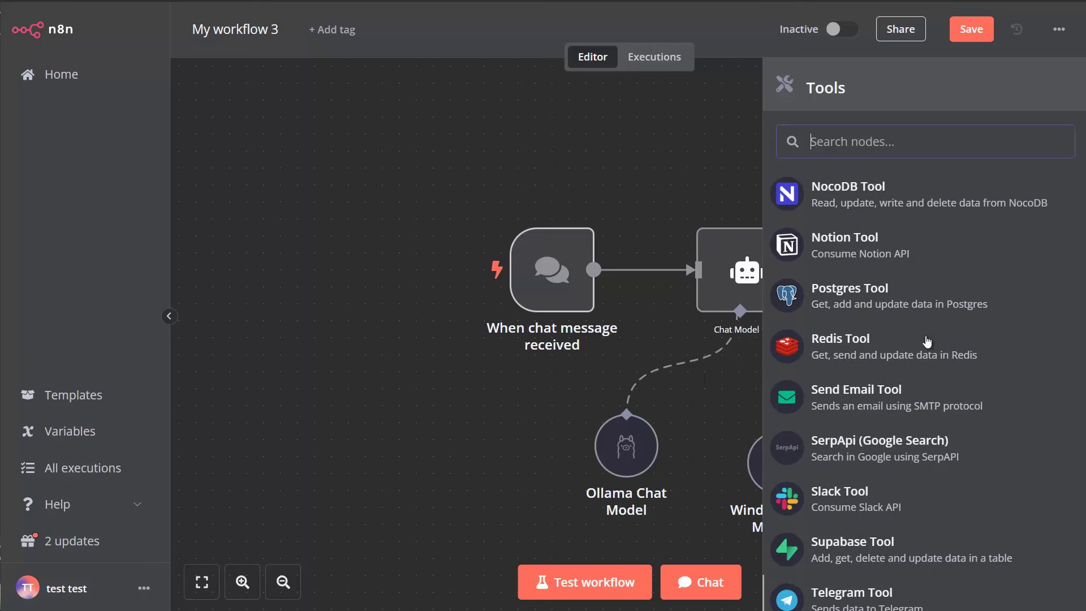
{"action": "left_click", "coordinate": [684, 173]}
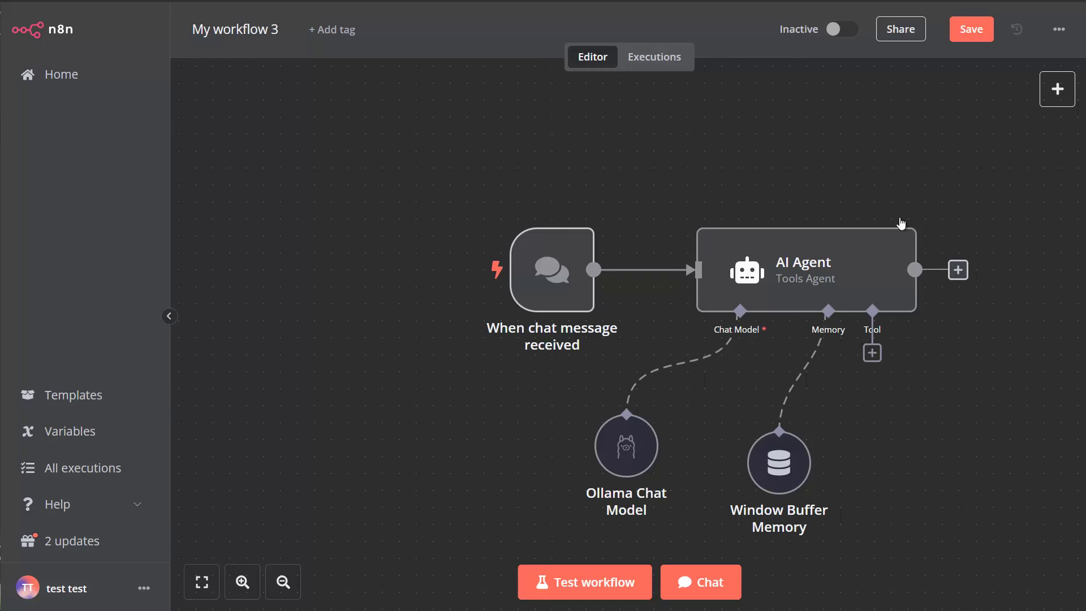
- Save the workflow
{"action": "mouse_move", "coordinate": [743, 256]}
{"action": "left_click", "coordinate": [969, 34]}
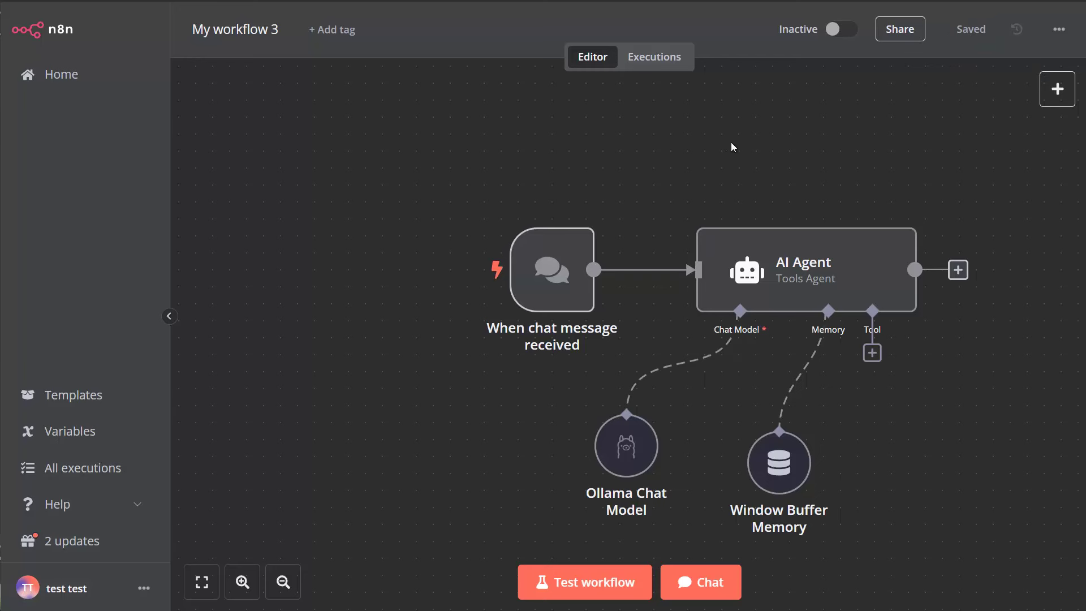